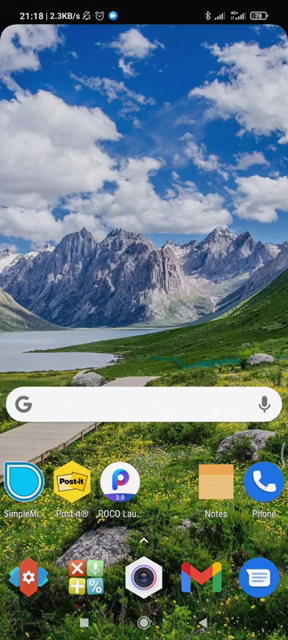
- From the app drawer, reach Settings' Full screen display page and choose Full screen gestures
left_click_drag(144, 540, 144, 200)
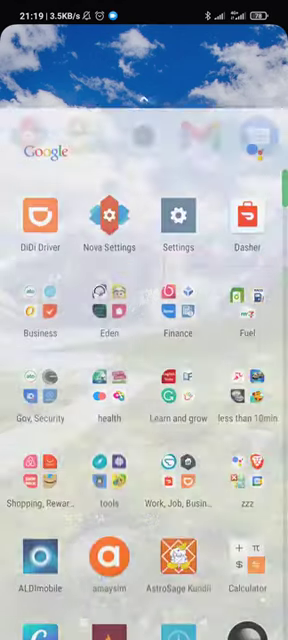
left_click(178, 107)
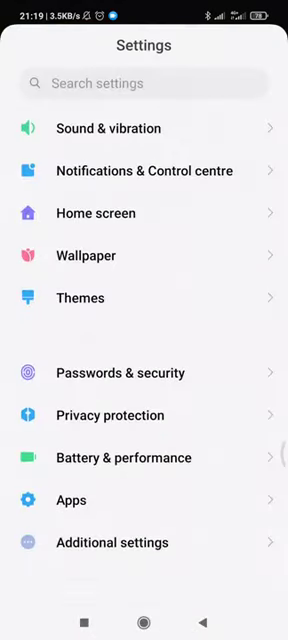
scroll(144, 350, "down", 5)
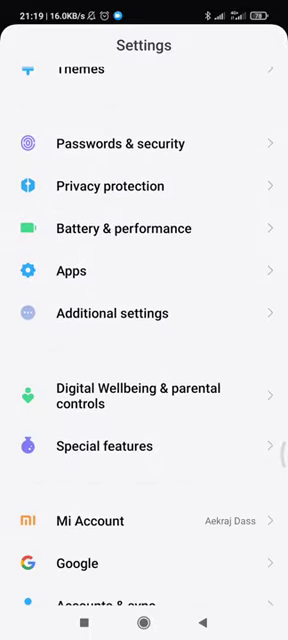
left_click(112, 313)
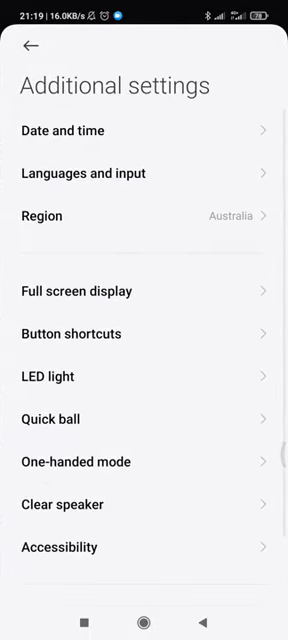
left_click(77, 290)
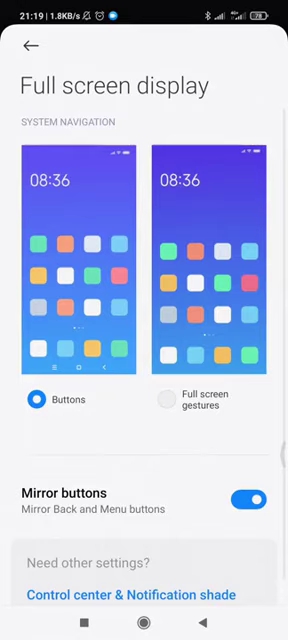
left_click(205, 399)
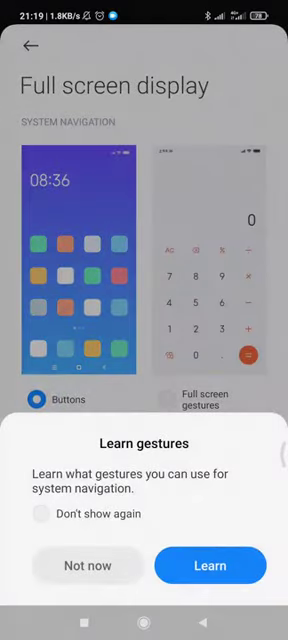
left_click(210, 565)
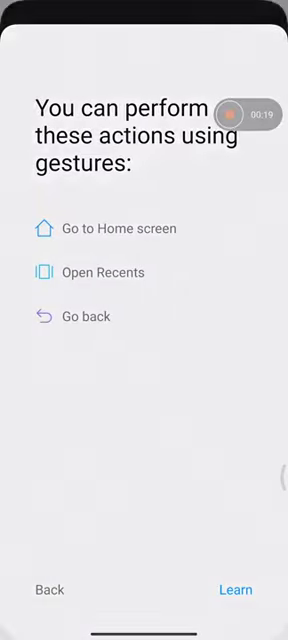
- Work through the gesture lessons, practising the swipe-up home gesture, and confirm with I'm done
left_click(236, 589)
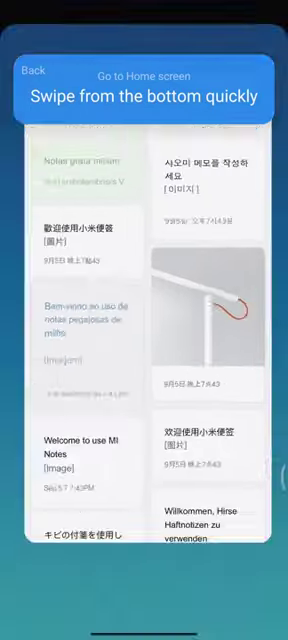
left_click_drag(144, 630, 144, 300)
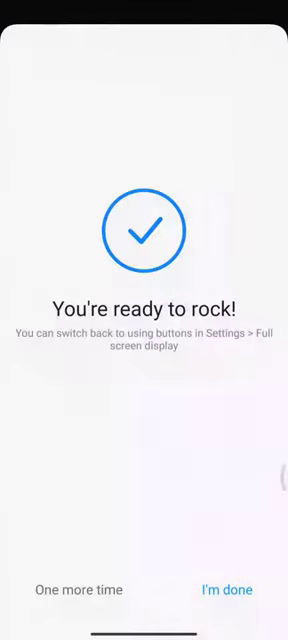
left_click(227, 590)
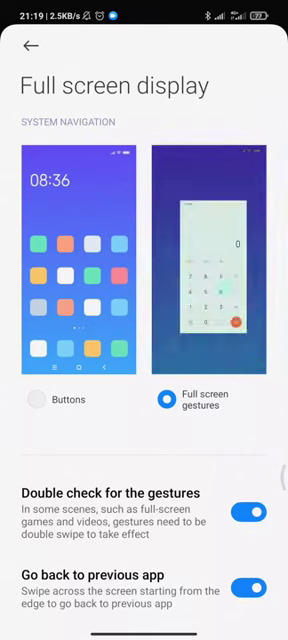
scroll(144, 400, "down", 5)
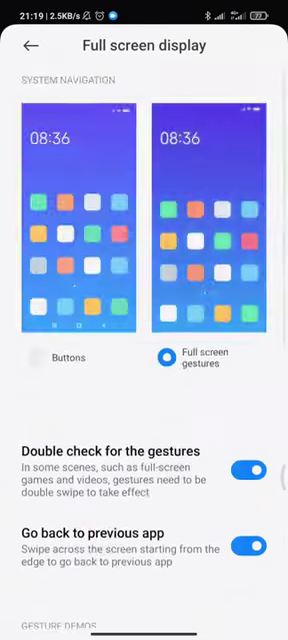
scroll(144, 400, "down", 8)
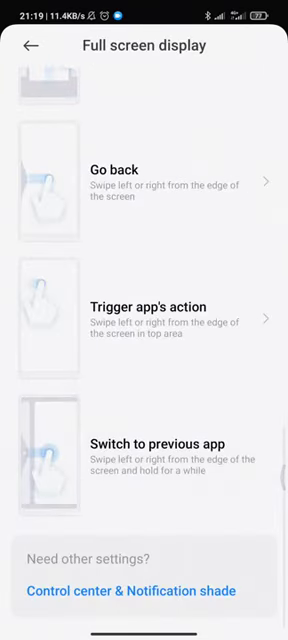
- Swipe back twice to the main Settings list, then pull down the control centre
left_click_drag(2, 300, 120, 300)
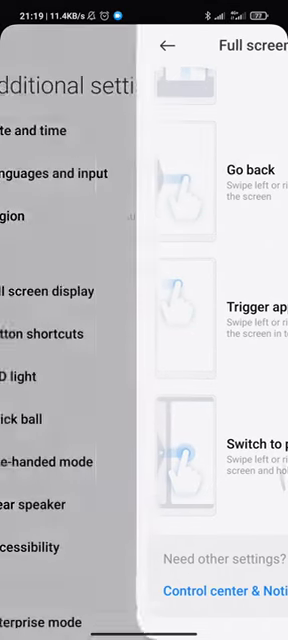
left_click_drag(2, 300, 120, 300)
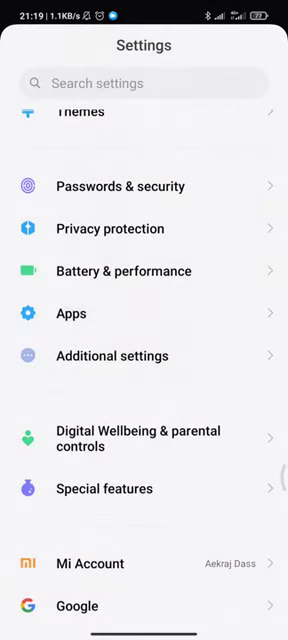
scroll(144, 350, "down", 3)
scroll(144, 350, "down", 2)
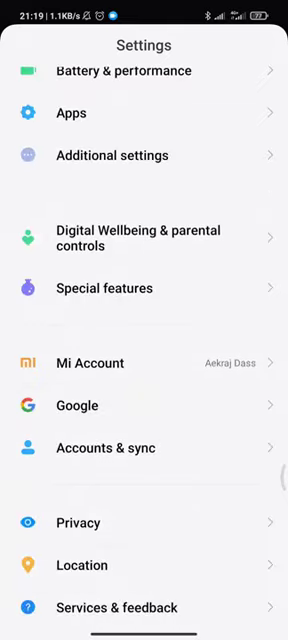
scroll(144, 350, "up", 2)
scroll(144, 350, "up", 10)
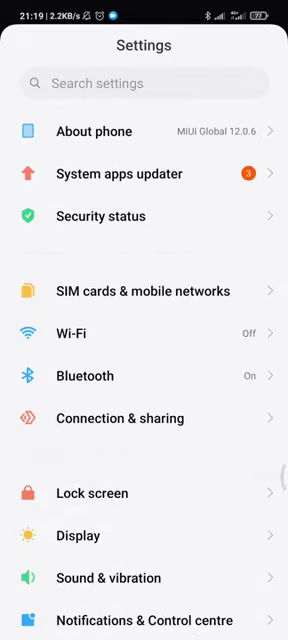
left_click_drag(220, 6, 220, 320)
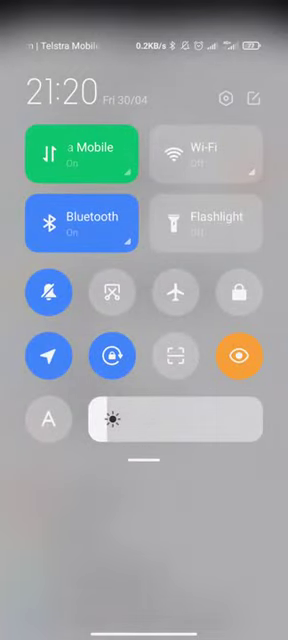
key("Escape")
scroll(144, 400, "down", 10)
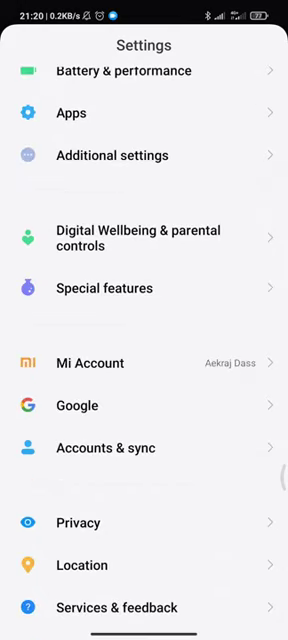
scroll(144, 320, "up", 10)
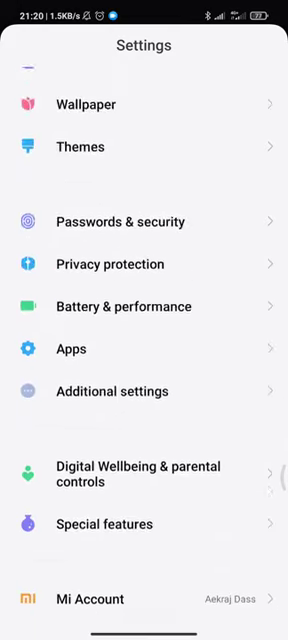
scroll(144, 320, "down", 10)
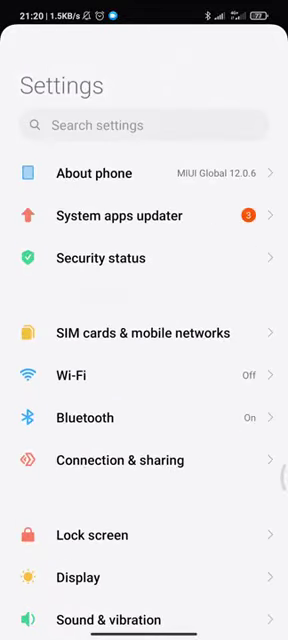
scroll(144, 320, "up", 10)
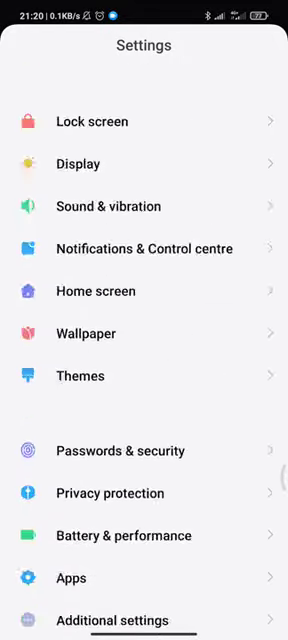
scroll(144, 320, "down", 1)
scroll(144, 320, "up", 1)
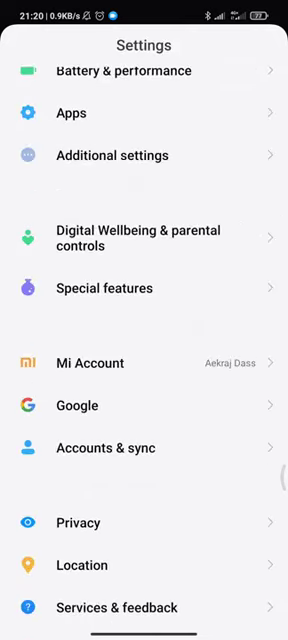
left_click_drag(144, 10, 144, 400)
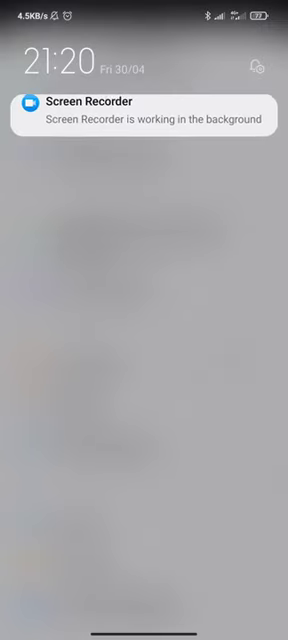
left_click_drag(144, 600, 144, 200)
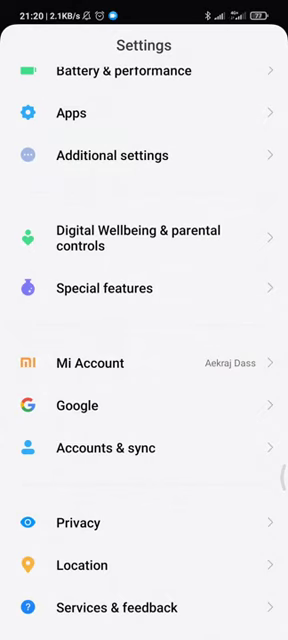
left_click_drag(220, 10, 220, 300)
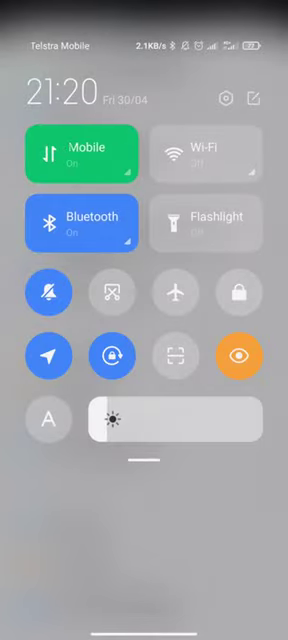
key("Escape")
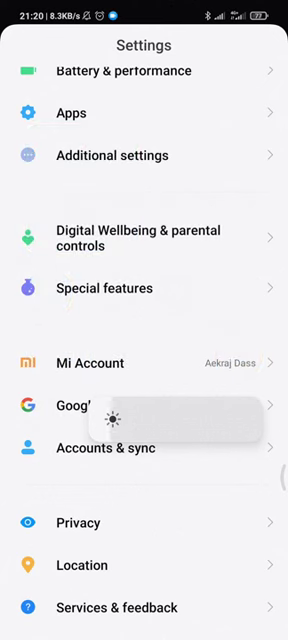
left_click_drag(220, 10, 220, 300)
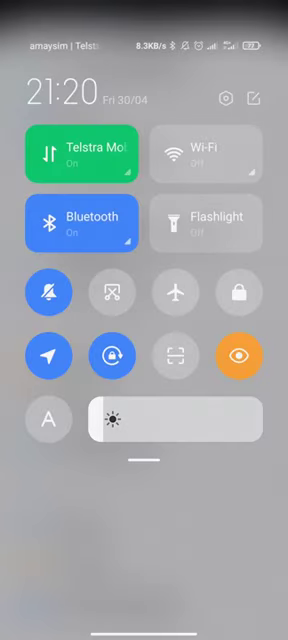
left_click_drag(144, 300, 144, 200)
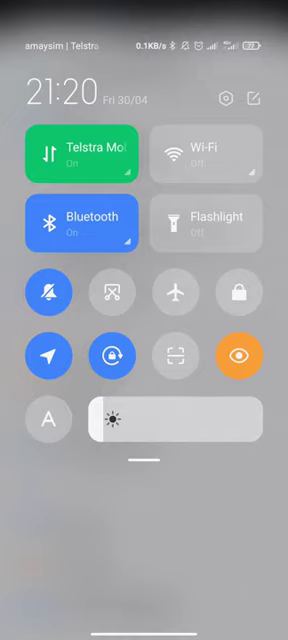
mouse_move(144, 300)
left_mouse_down()
mouse_move(144, 200)
mouse_move(144, 300)
mouse_move(144, 220)
left_mouse_up()
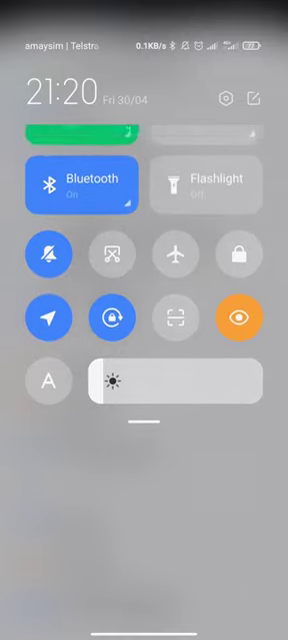
mouse_move(144, 300)
left_mouse_down()
mouse_move(144, 180)
mouse_move(144, 300)
left_mouse_up()
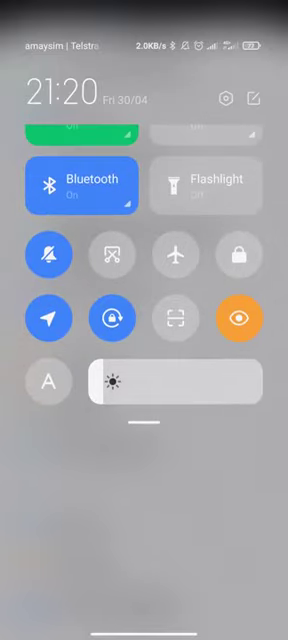
left_click(144, 520)
scroll(144, 320, "up", 8)
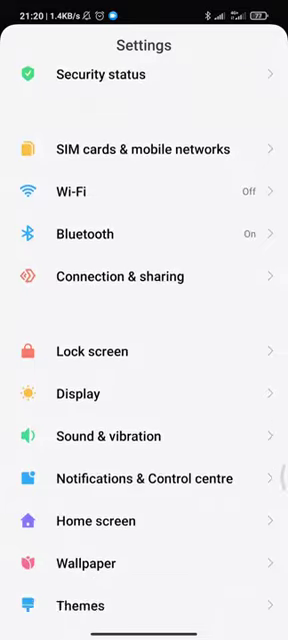
scroll(144, 320, "down", 6)
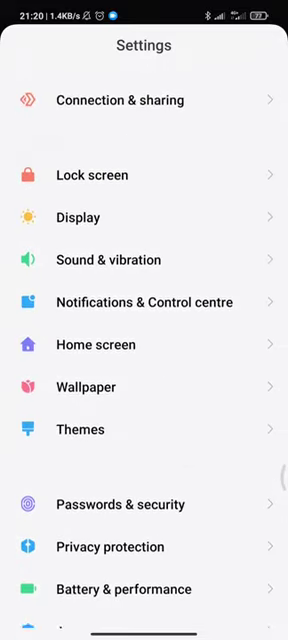
scroll(144, 320, "down", 6)
scroll(144, 320, "down", 5)
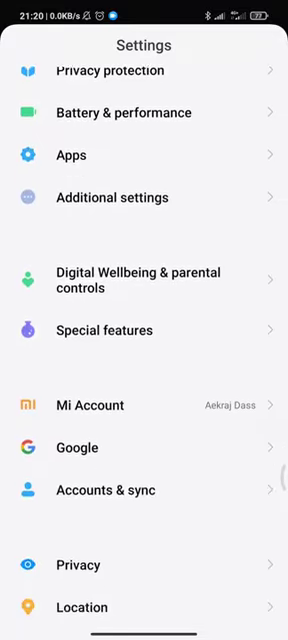
scroll(144, 320, "up", 4)
scroll(144, 320, "up", 2)
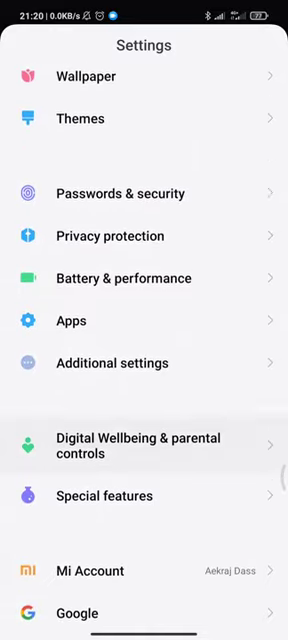
scroll(144, 320, "up", 2)
scroll(144, 320, "up", 1)
scroll(144, 320, "down", 1)
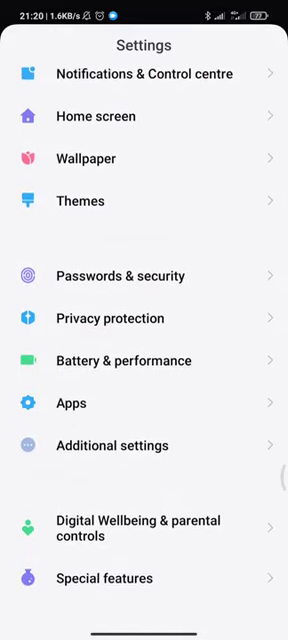
- Reopen Full screen display from the Additional settings page
left_click(112, 437)
left_click(130, 291)
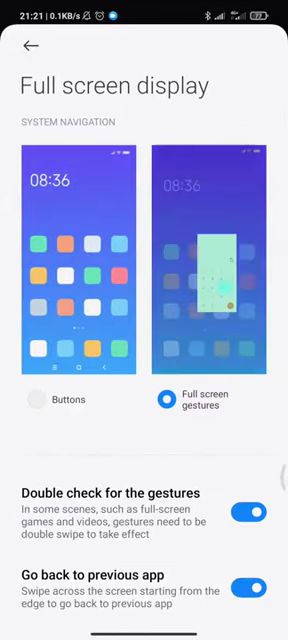
scroll(144, 320, "down", 3)
scroll(144, 320, "up", 3)
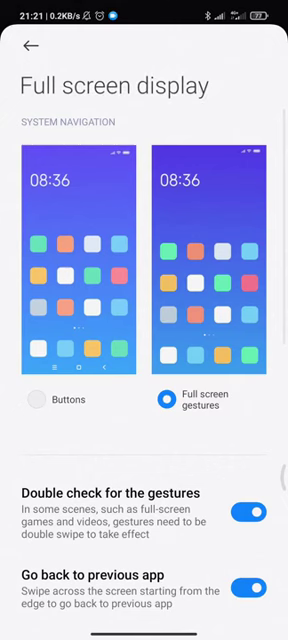
- Select Buttons as the system navigation and return to the home screen
left_click(37, 399)
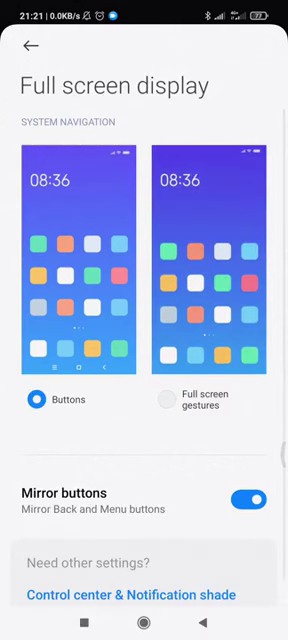
left_click(203, 622)
left_click(143, 622)
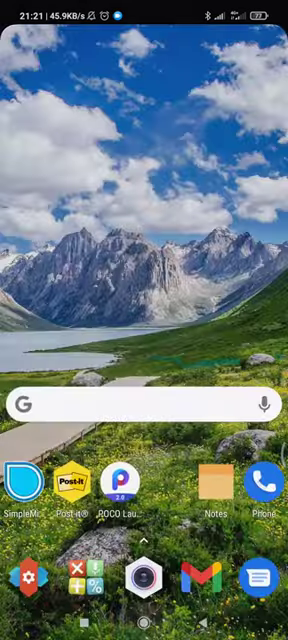
- Open and close the app drawer, then bring up the recent apps overview
left_click_drag(144, 500, 144, 200)
left_click(203, 622)
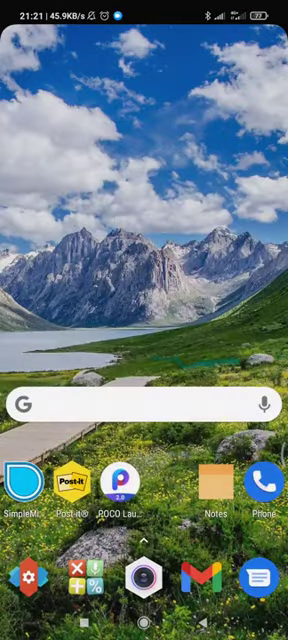
left_click(84, 622)
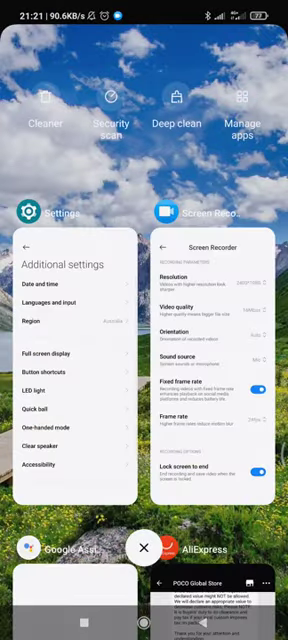